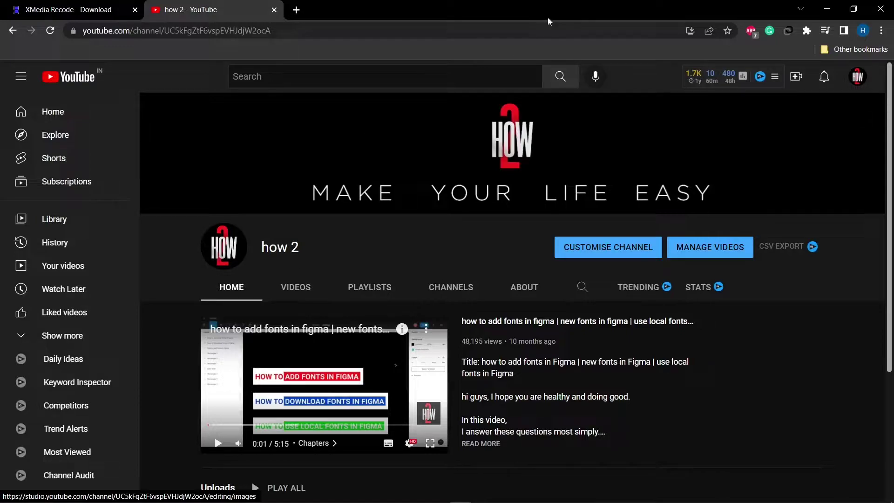
# Minimise Chrome to show the Videos and 'python lec unedited' Explorer windows.
pyautogui.click(830, 8)
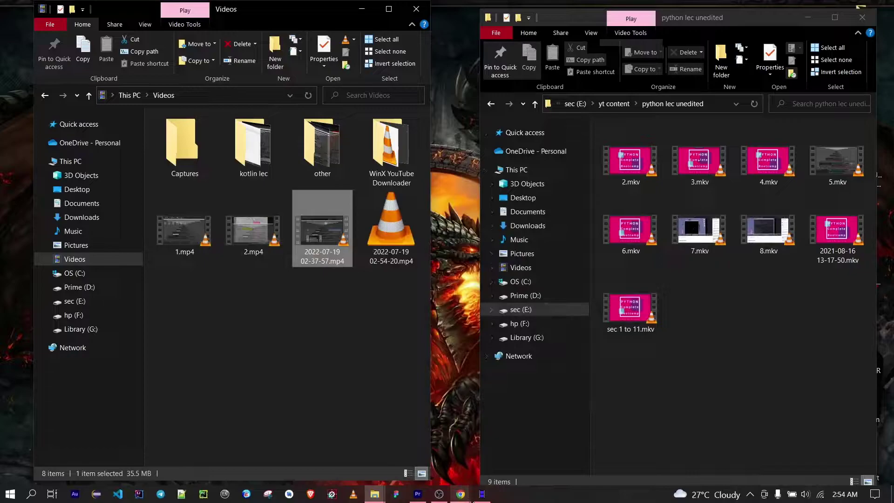
# Try importing sec 1 to 11.mkv into Premiere Pro, then dismiss the unsupported-format error.
pyautogui.click(417, 494)
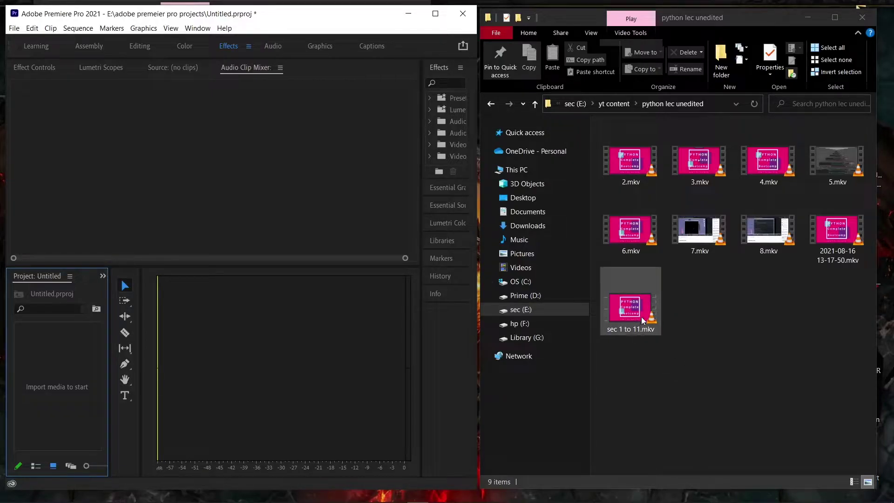
pyautogui.moveTo(641, 317); pyautogui.dragTo(74, 387)
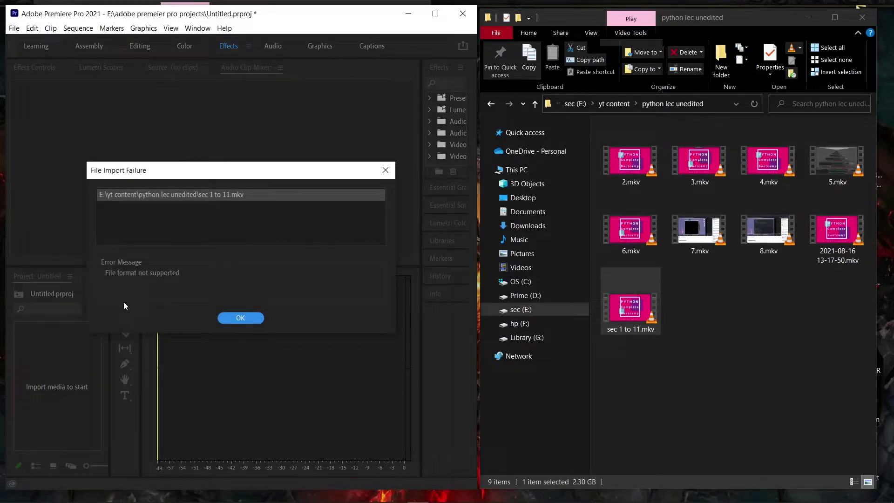
pyautogui.click(256, 318)
pyautogui.click(839, 398)
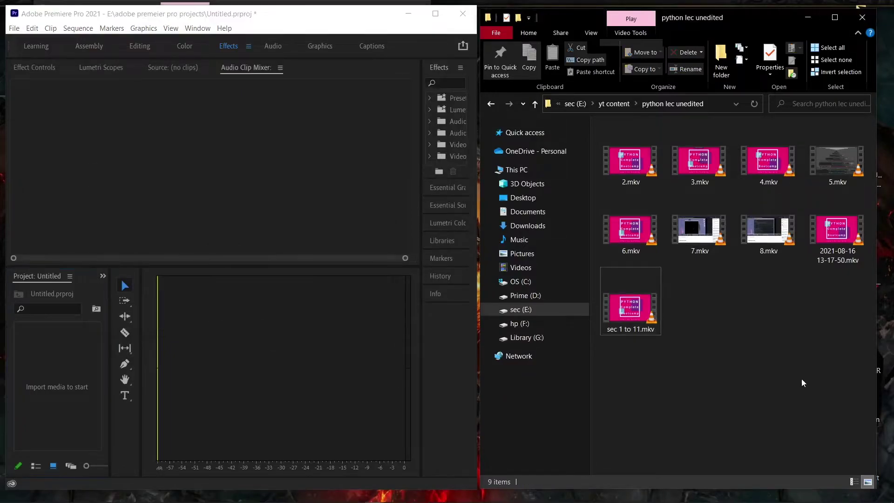
pyautogui.moveTo(484, 497)
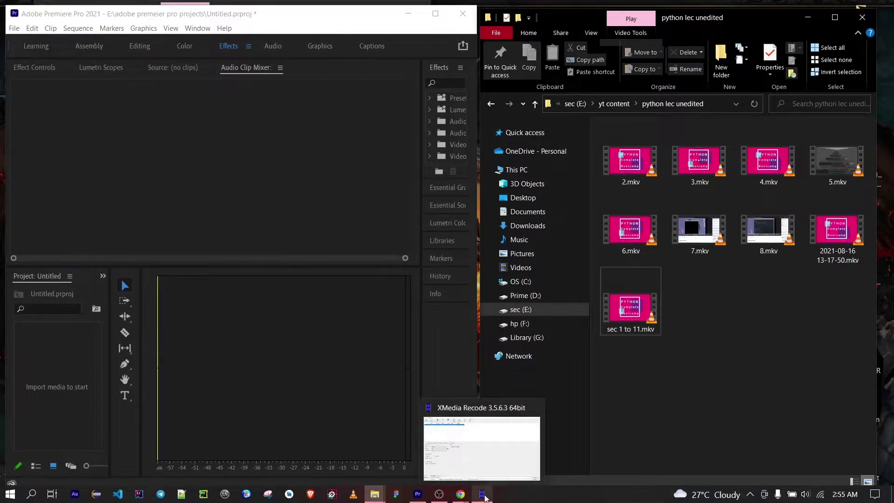
pyautogui.click(484, 496)
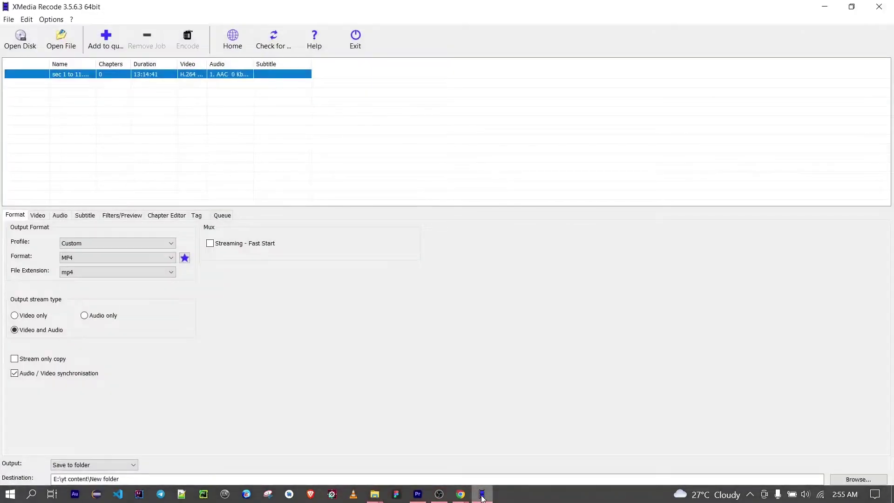
pyautogui.click(482, 497)
pyautogui.click(461, 495)
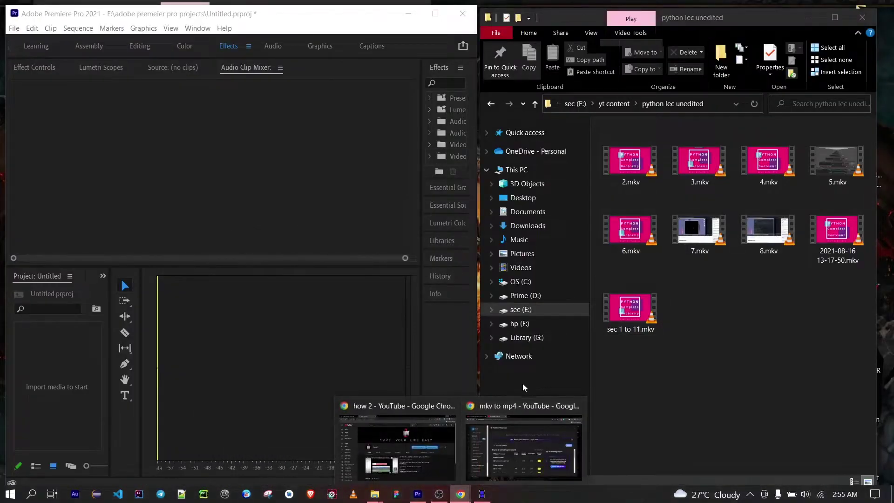
pyautogui.click(425, 446)
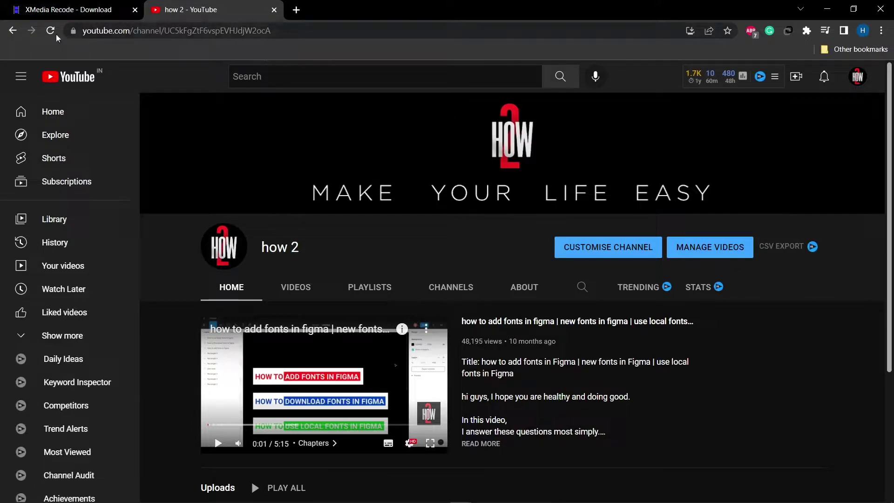
pyautogui.click(72, 10)
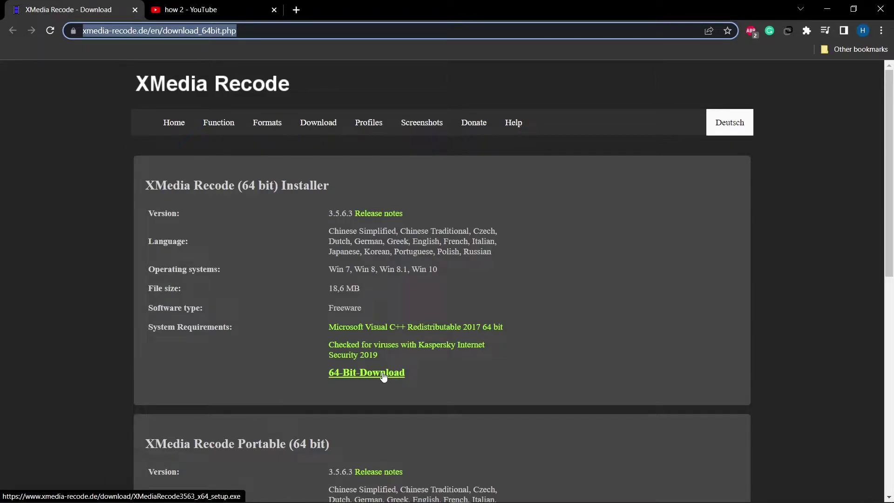
pyautogui.click(827, 9)
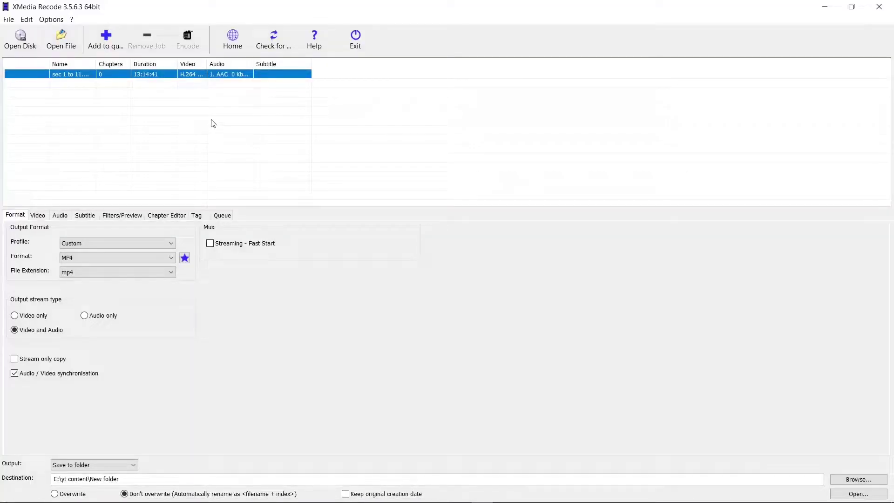
# Delete the loaded job from XMedia Recode's list and resize the job list panel back.
pyautogui.press('Delete')
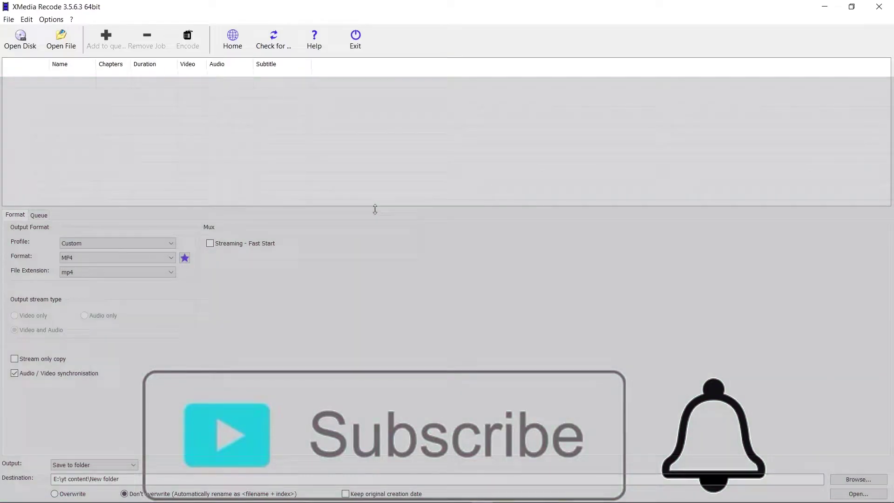
pyautogui.moveTo(373, 207); pyautogui.dragTo(367, 84)
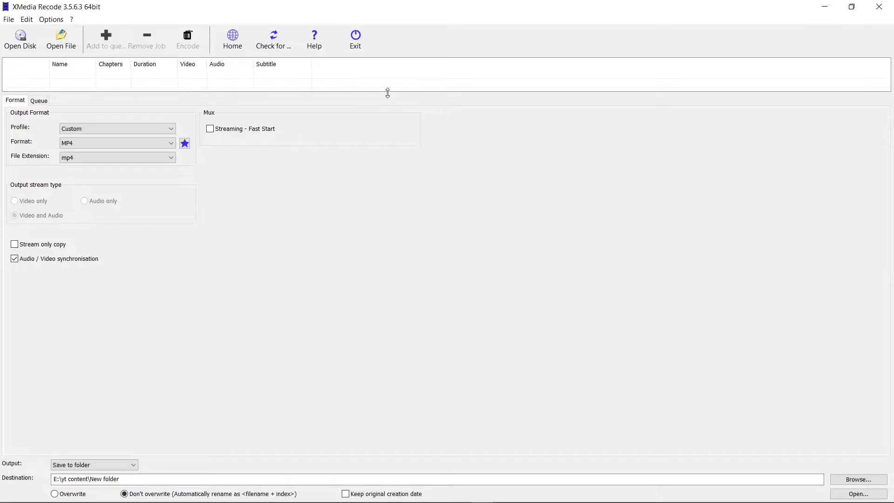
pyautogui.moveTo(387, 93); pyautogui.dragTo(382, 254)
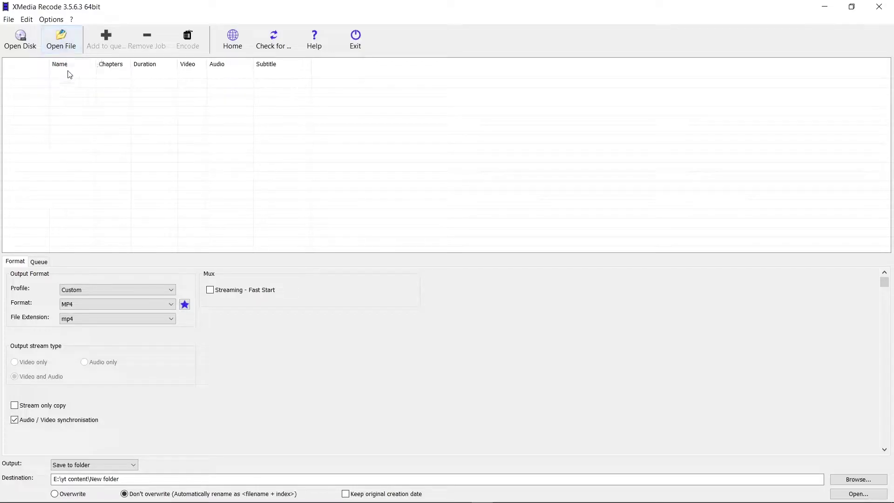
# Load sec 1 to 11.mkv from the python lec unedited folder into XMedia Recode.
pyautogui.click(62, 39)
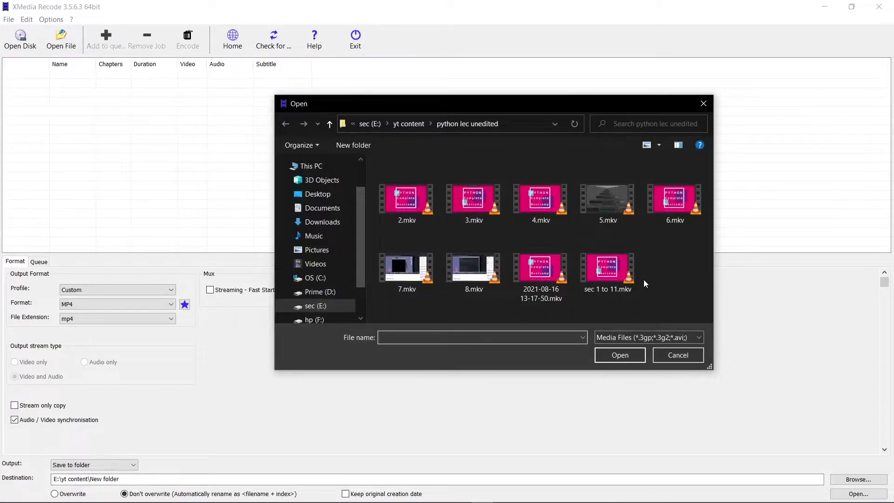
pyautogui.click(623, 265)
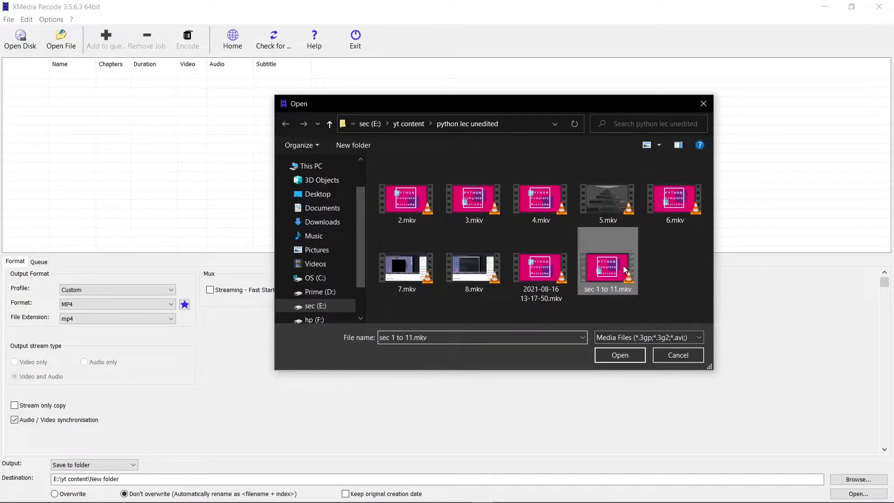
pyautogui.click(627, 358)
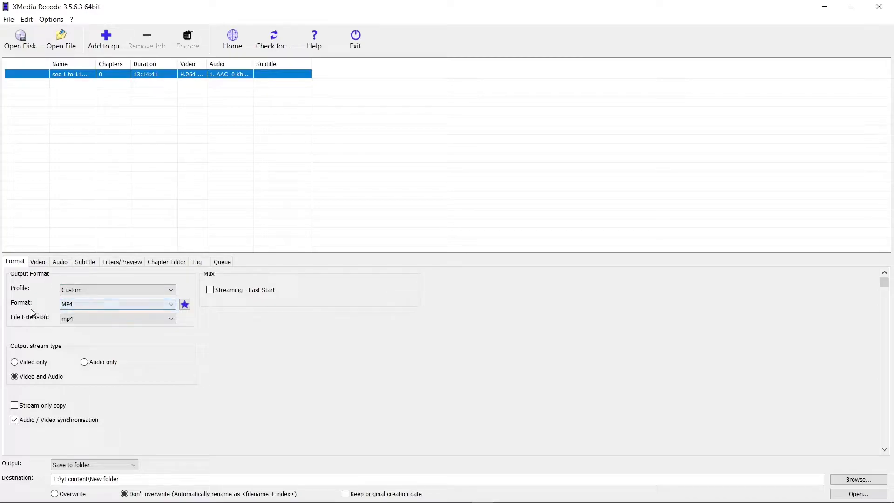
# Keep MP4 as the output format and the video stream in Copy mode.
pyautogui.click(102, 306)
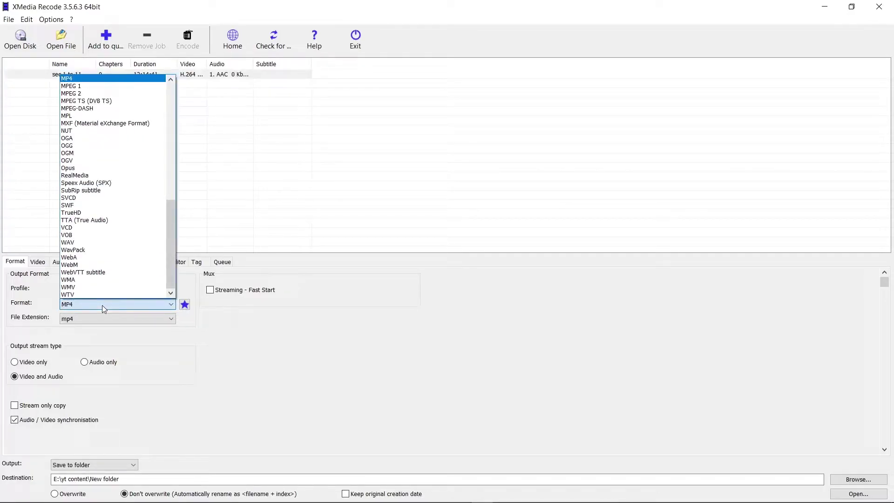
pyautogui.click(99, 80)
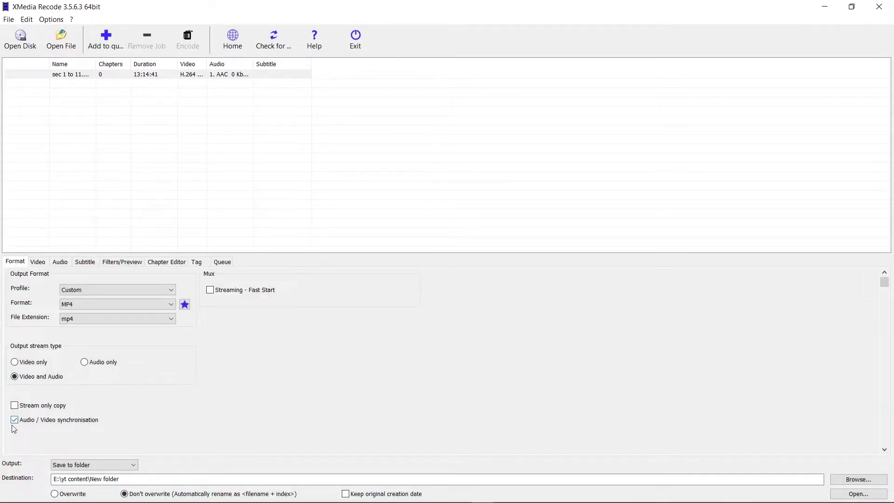
pyautogui.click(36, 262)
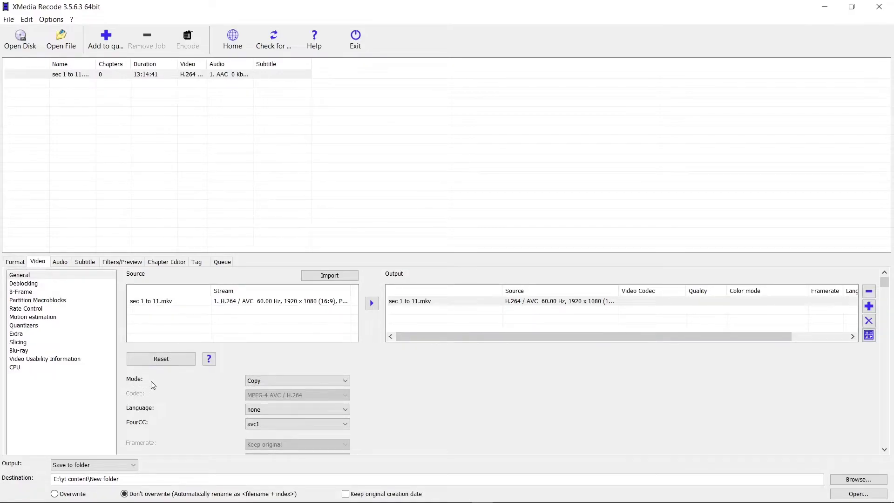
pyautogui.click(273, 382)
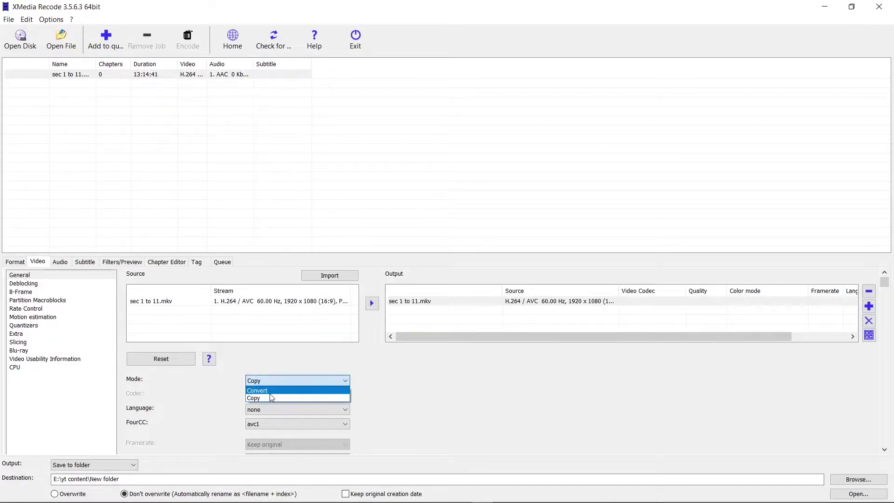
pyautogui.click(270, 381)
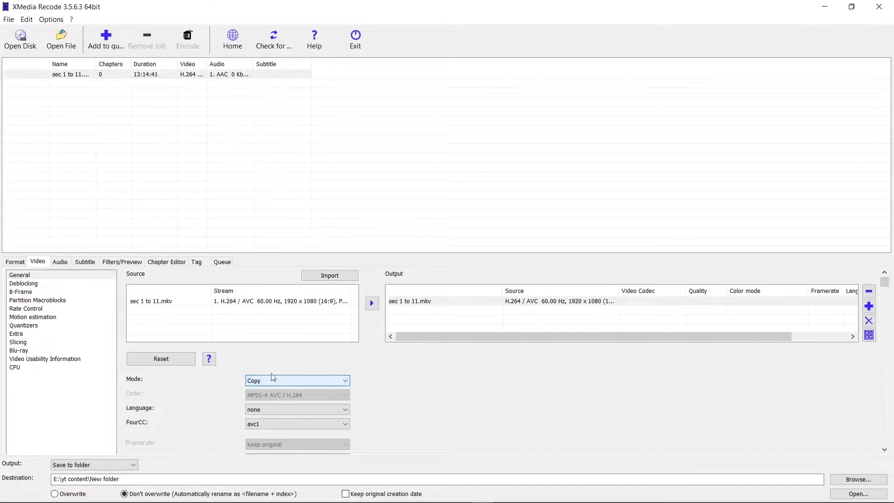
# Keep the audio stream in Copy mode and return to the Format settings.
pyautogui.click(61, 263)
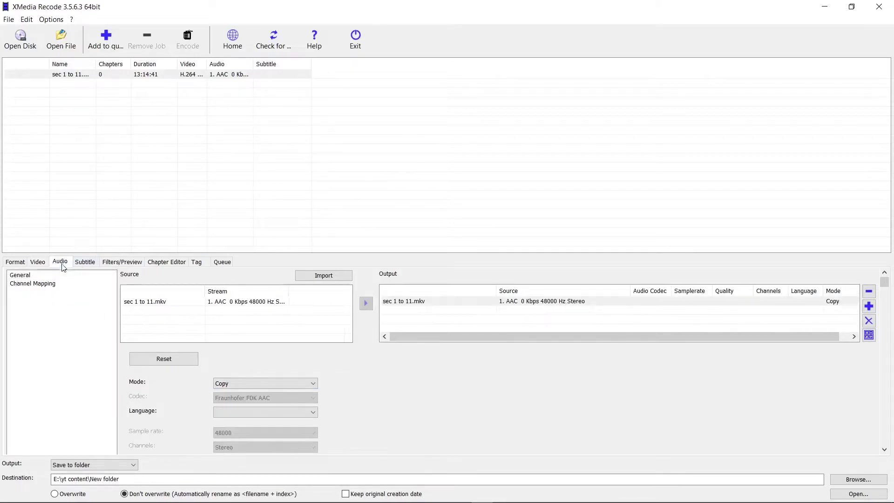
pyautogui.click(251, 384)
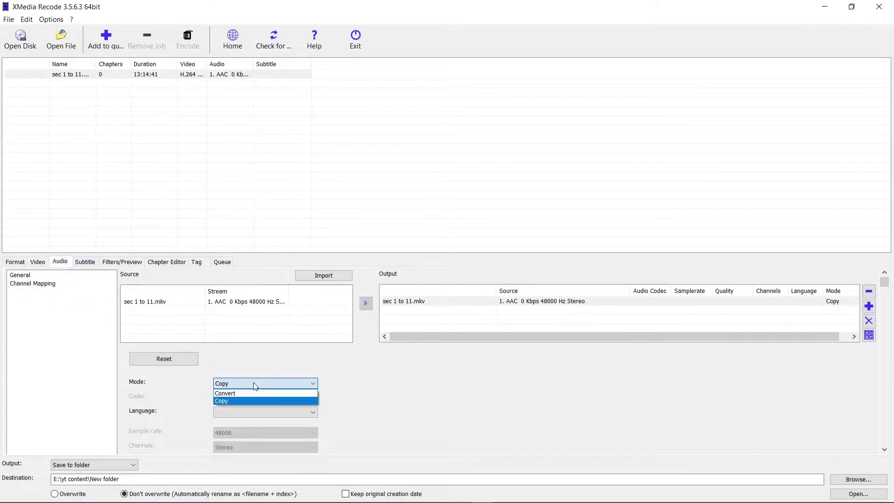
pyautogui.click(170, 313)
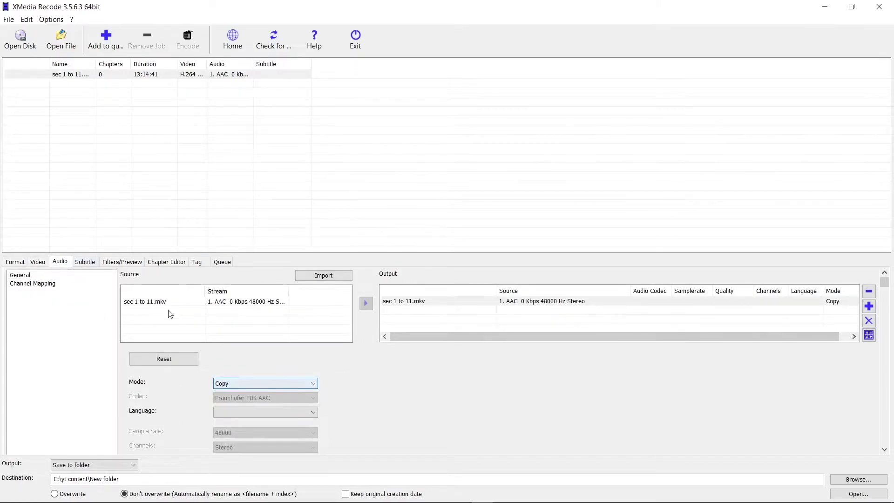
pyautogui.click(15, 263)
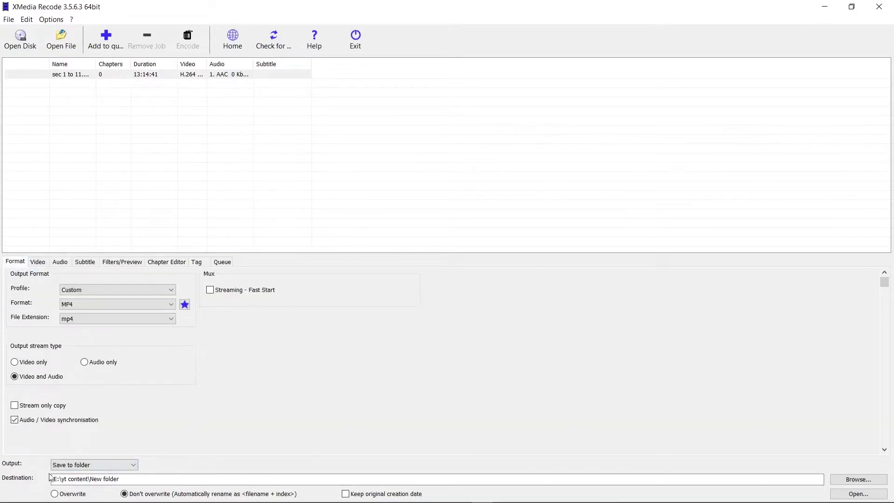
# Set the output folder to E:\yt content\New folder and reselect the conversion job.
pyautogui.moveTo(326, 502)
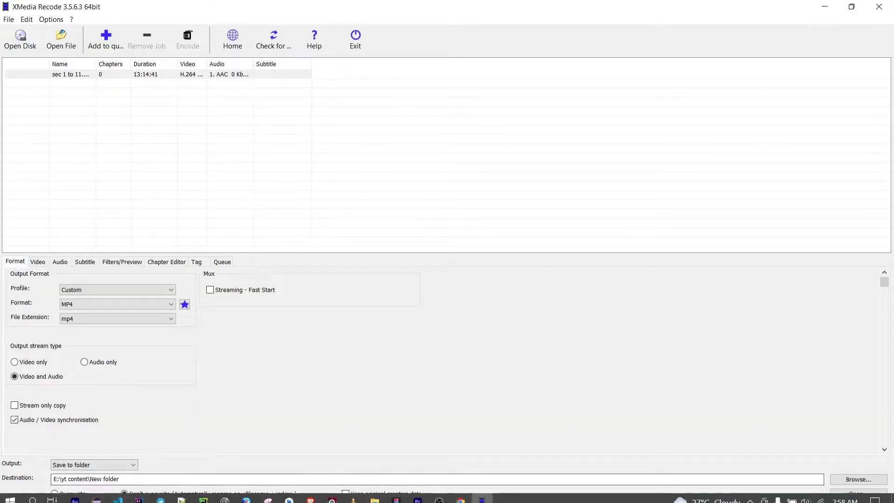
pyautogui.click(869, 480)
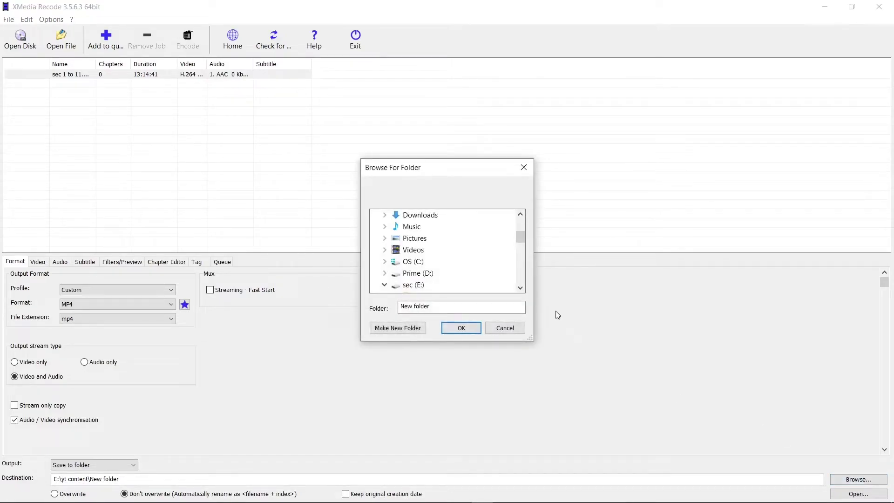
pyautogui.scroll(3, 520, 236)
pyautogui.moveTo(521, 234); pyautogui.dragTo(495, 261)
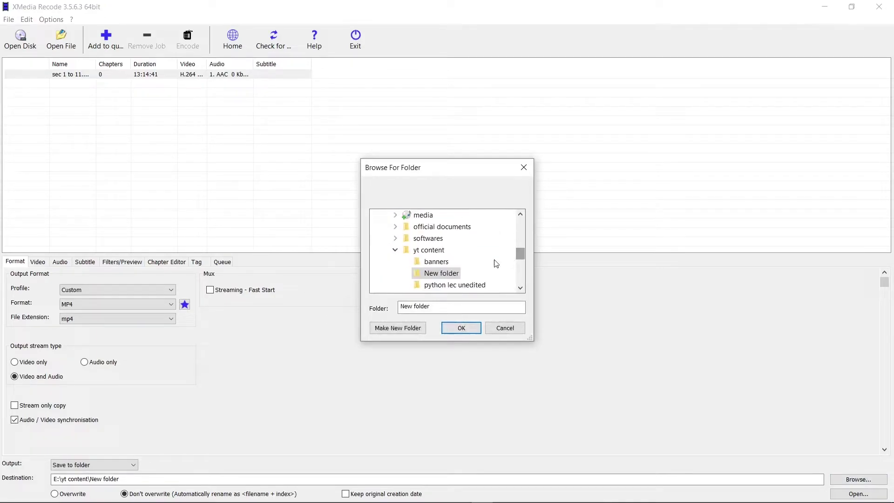
pyautogui.click(467, 329)
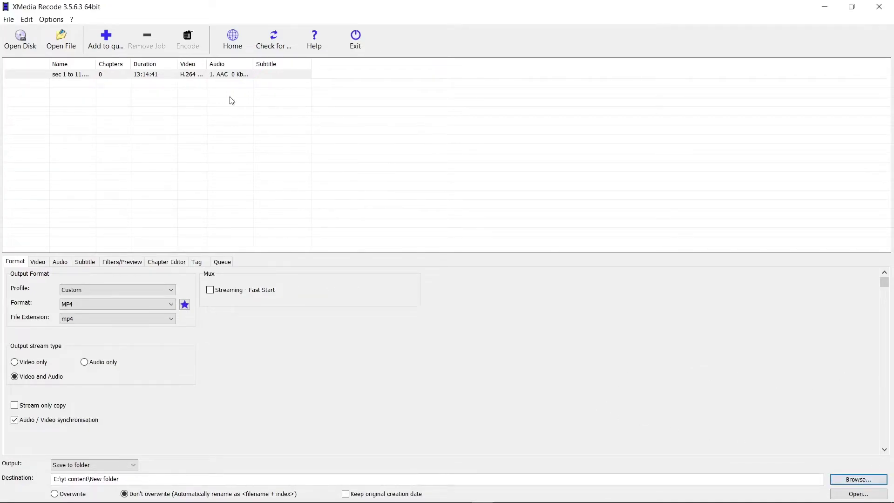
pyautogui.click(177, 76)
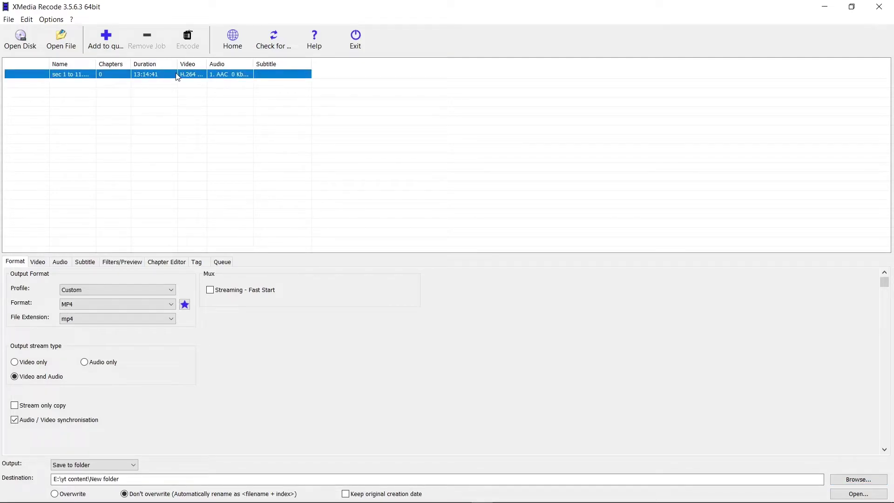
# Queue sec 1 to 11.mkv, encode it to MP4, and dismiss the success message.
pyautogui.click(105, 32)
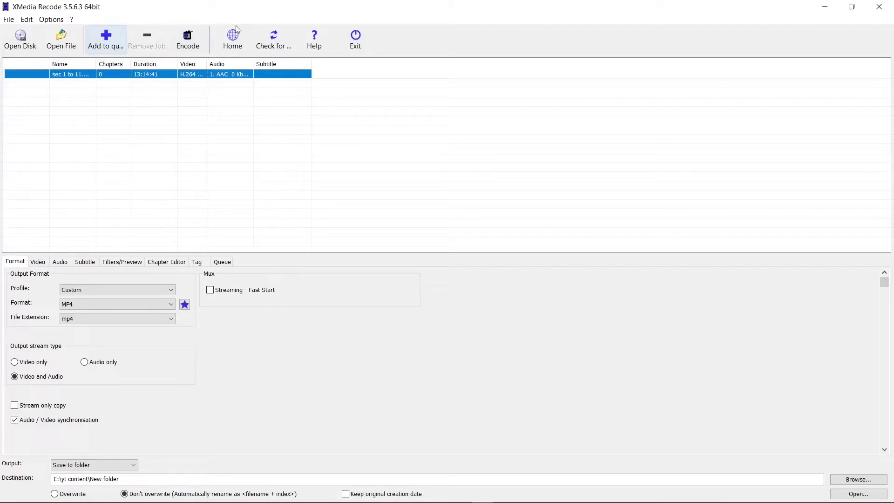
pyautogui.click(176, 50)
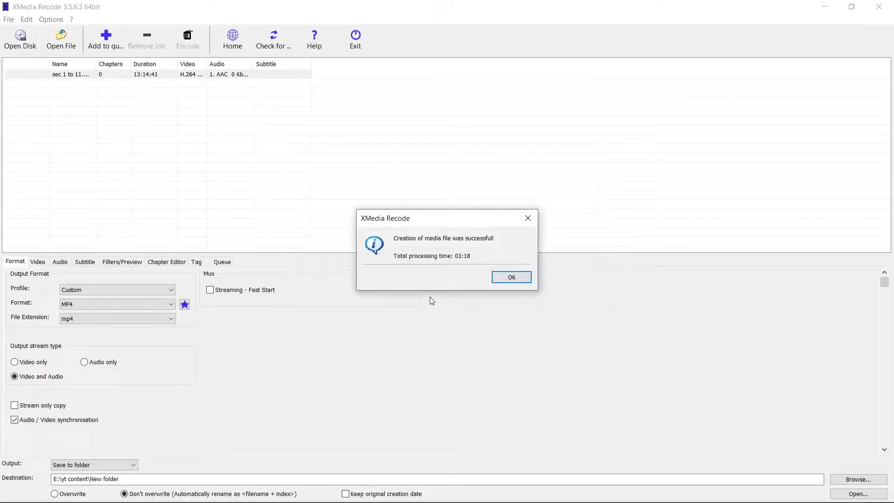
pyautogui.click(512, 277)
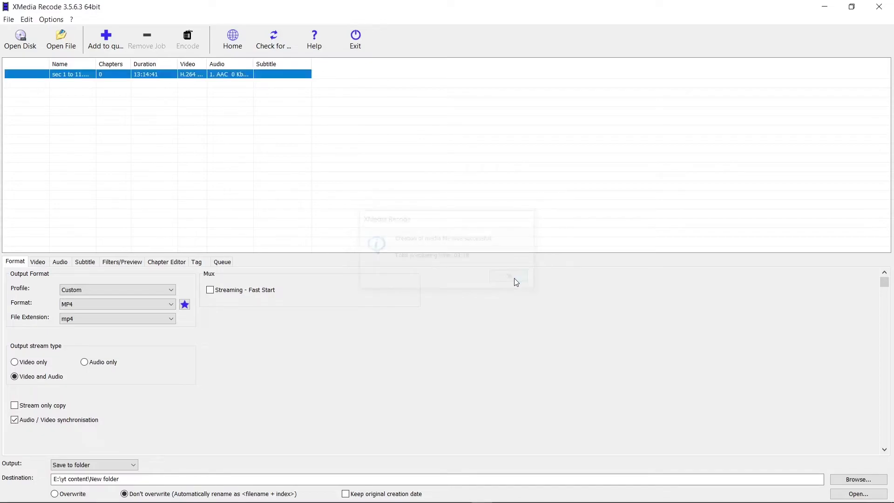
# Open E:\yt content\New folder in Explorer and drag sec 1 to 11.mp4 into Premiere's Project panel.
pyautogui.click(825, 7)
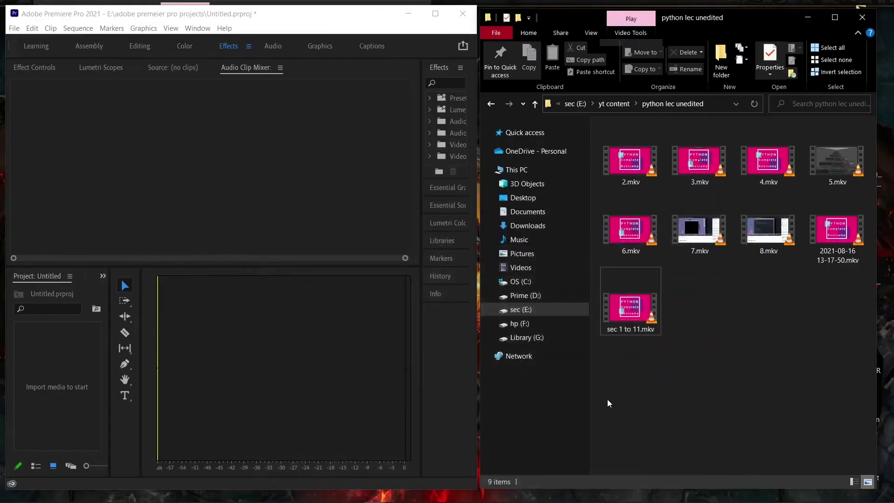
pyautogui.press('super+e')
pyautogui.click(86, 316)
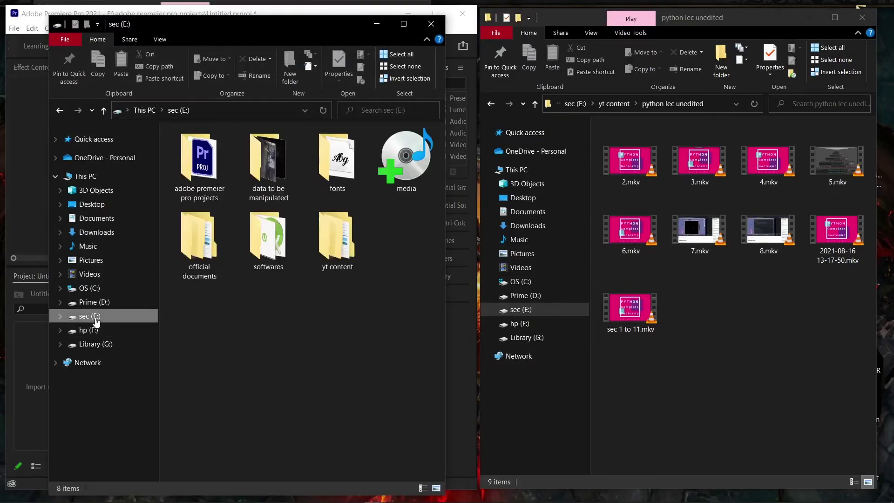
pyautogui.doubleClick(360, 209)
pyautogui.click(284, 175)
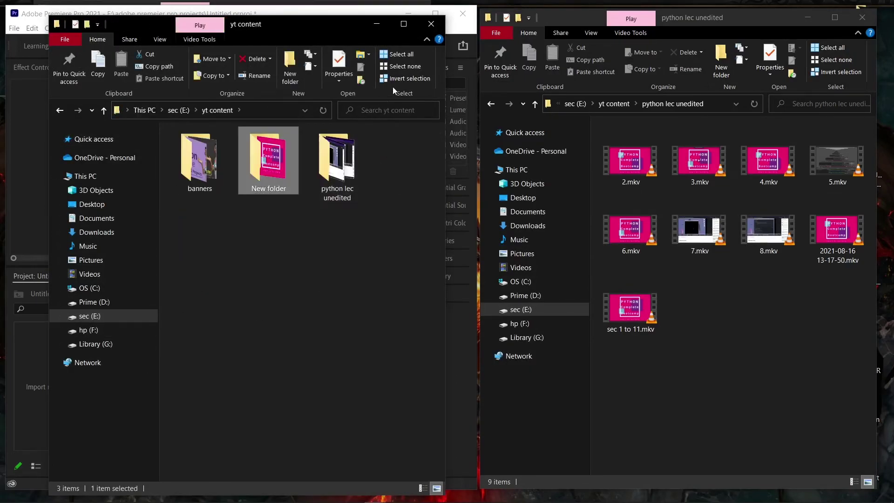
pyautogui.doubleClick(261, 188)
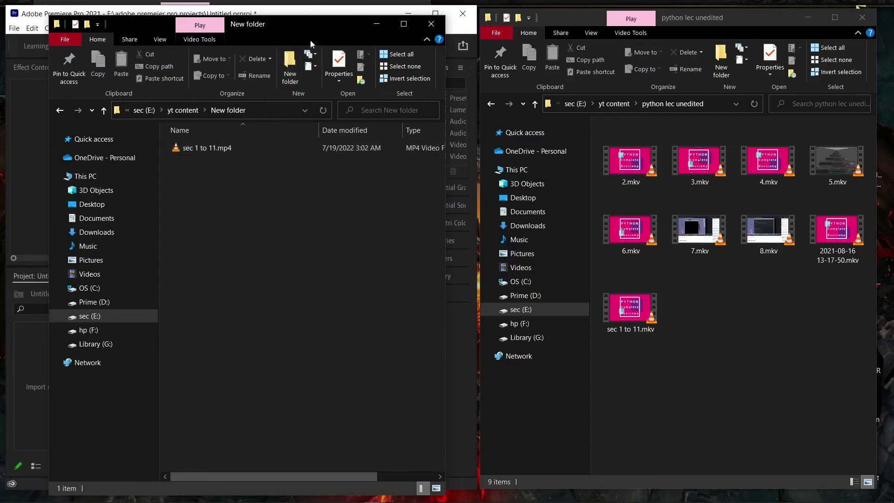
pyautogui.moveTo(323, 25); pyautogui.dragTo(735, 26)
pyautogui.moveTo(632, 156); pyautogui.dragTo(52, 380)
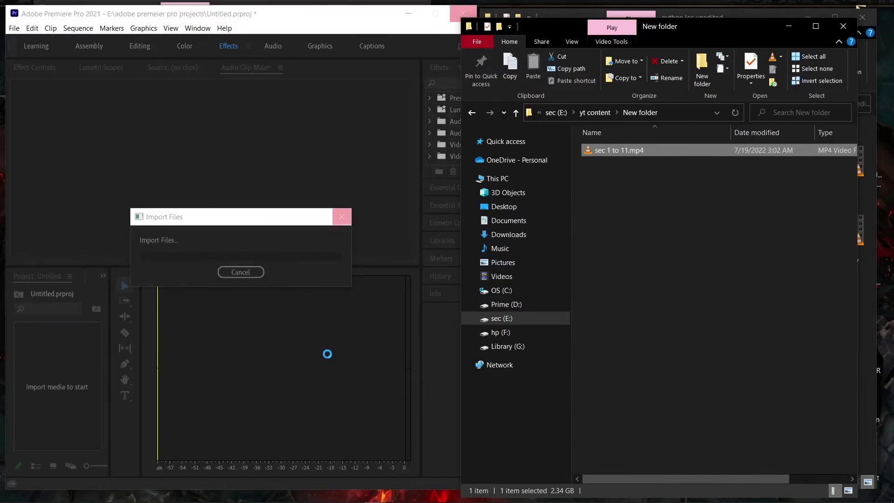